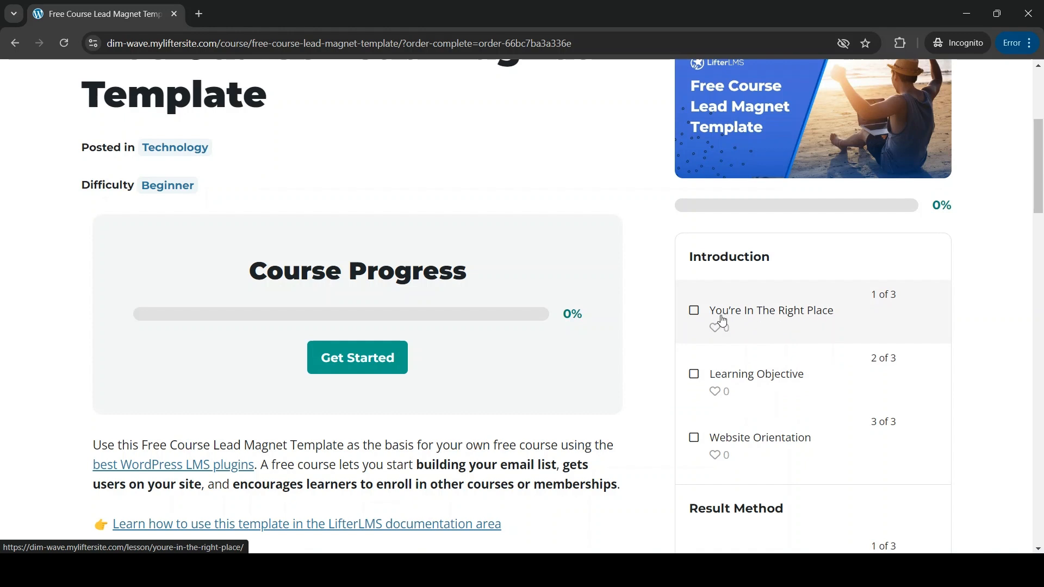
Open the Learning Objective lesson from the course syllabus and look over its lesson page as the student.
{"action": "left_click", "coordinate": [731, 384]}
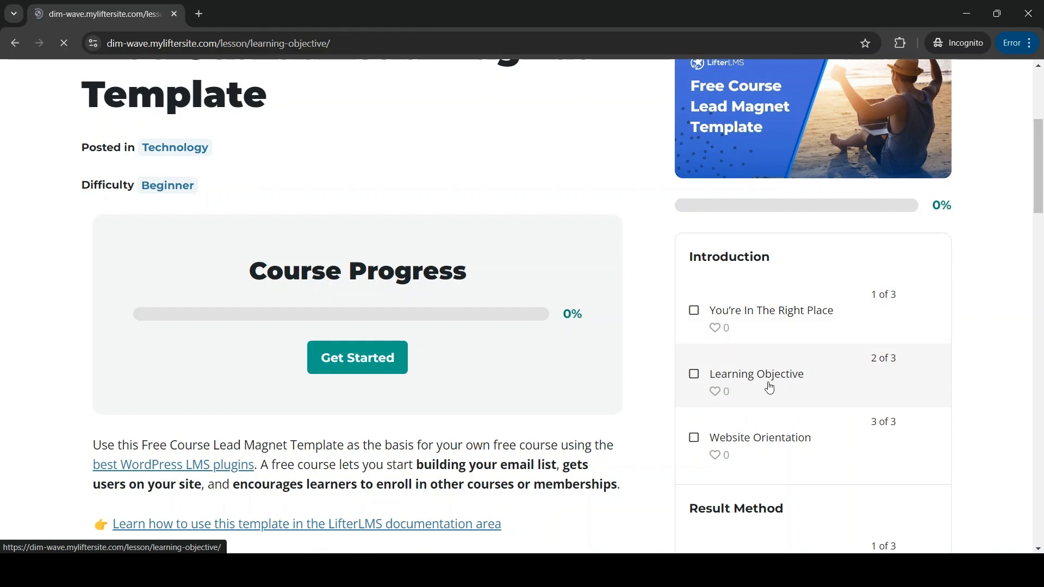
{"action": "scroll", "coordinate": [373, 365], "scroll_direction": "down", "scroll_amount": 3}
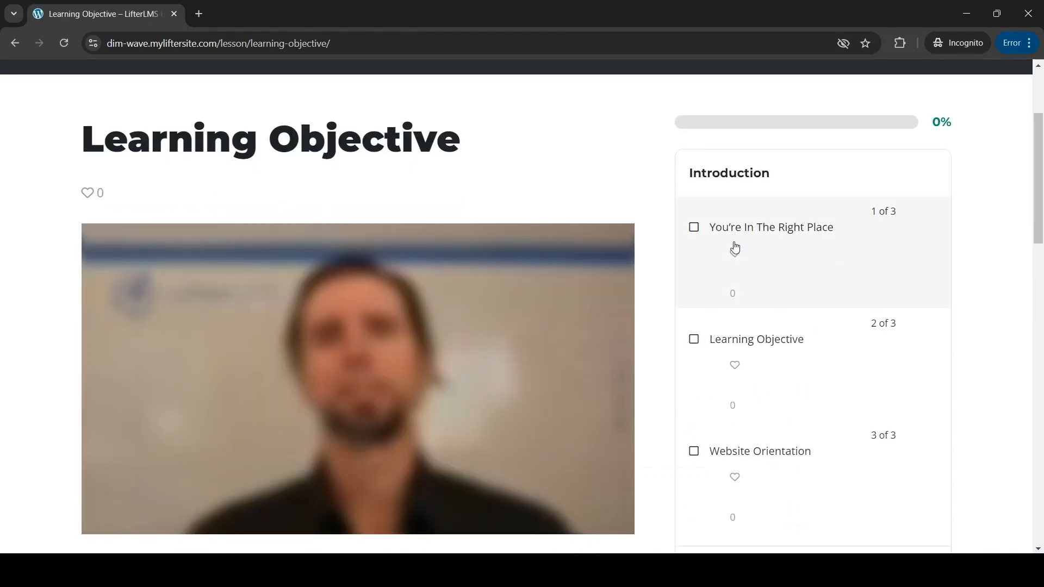
{"action": "scroll", "coordinate": [707, 282], "scroll_direction": "down", "scroll_amount": 2}
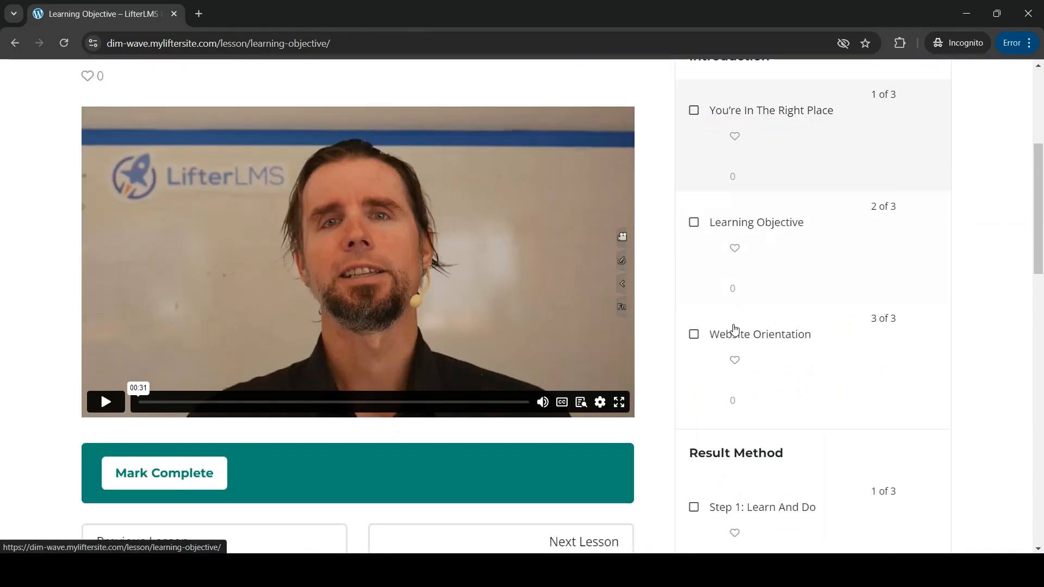
{"action": "scroll", "coordinate": [777, 389], "scroll_direction": "down", "scroll_amount": 4}
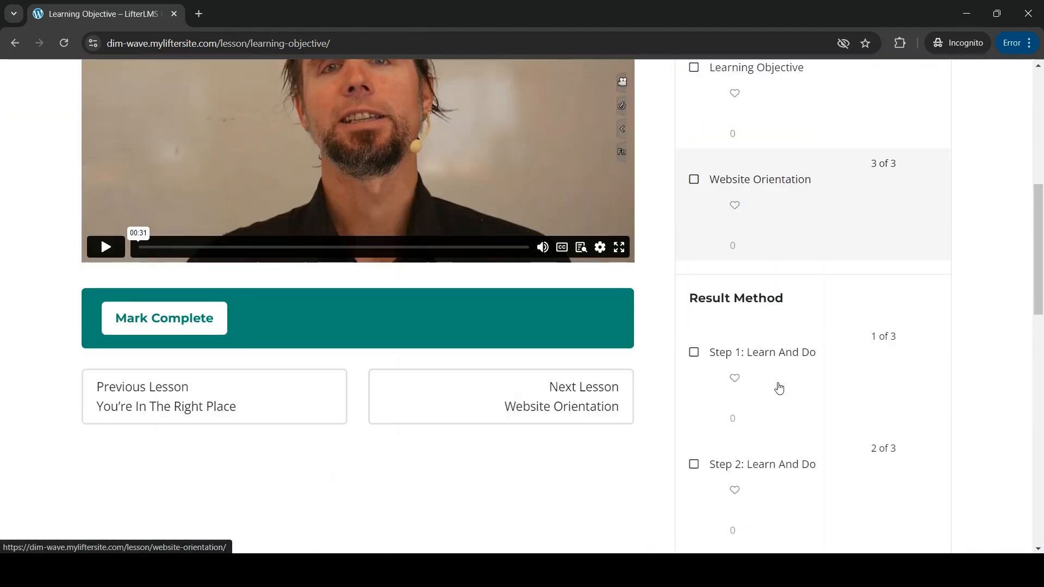
{"action": "scroll", "coordinate": [808, 358], "scroll_direction": "up", "scroll_amount": 5}
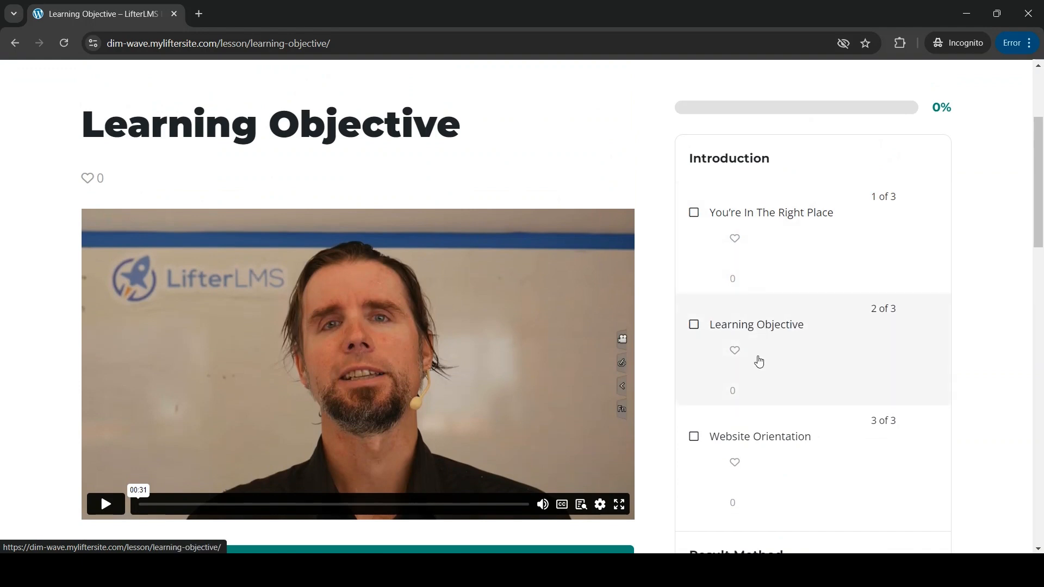
{"action": "scroll", "coordinate": [759, 361], "scroll_direction": "down", "scroll_amount": 1}
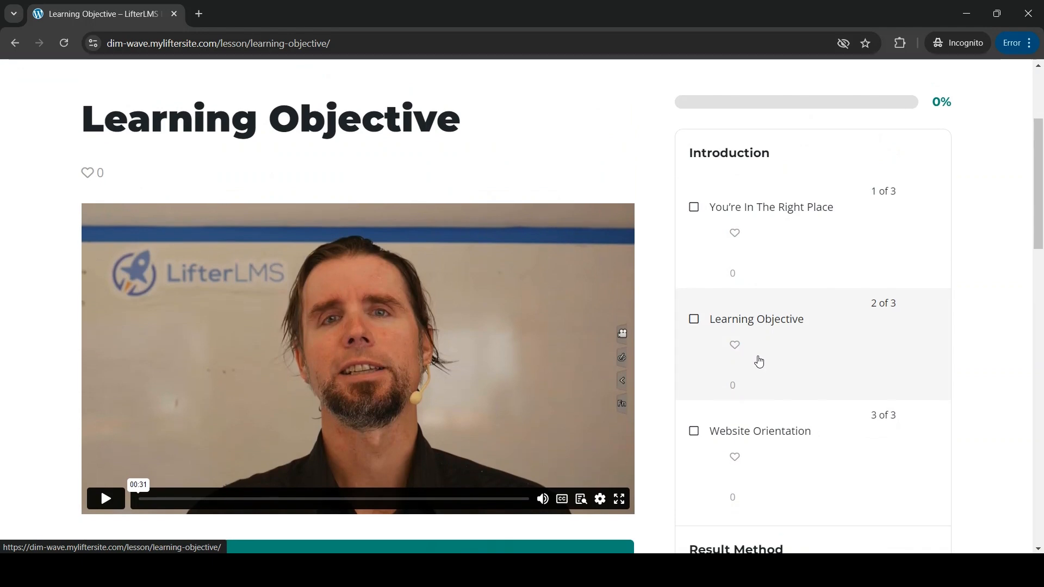
Switch to the admin browser window and open the Free Course Lead Magnet Template course in the Course Builder.
{"action": "mouse_move", "coordinate": [671, 570]}
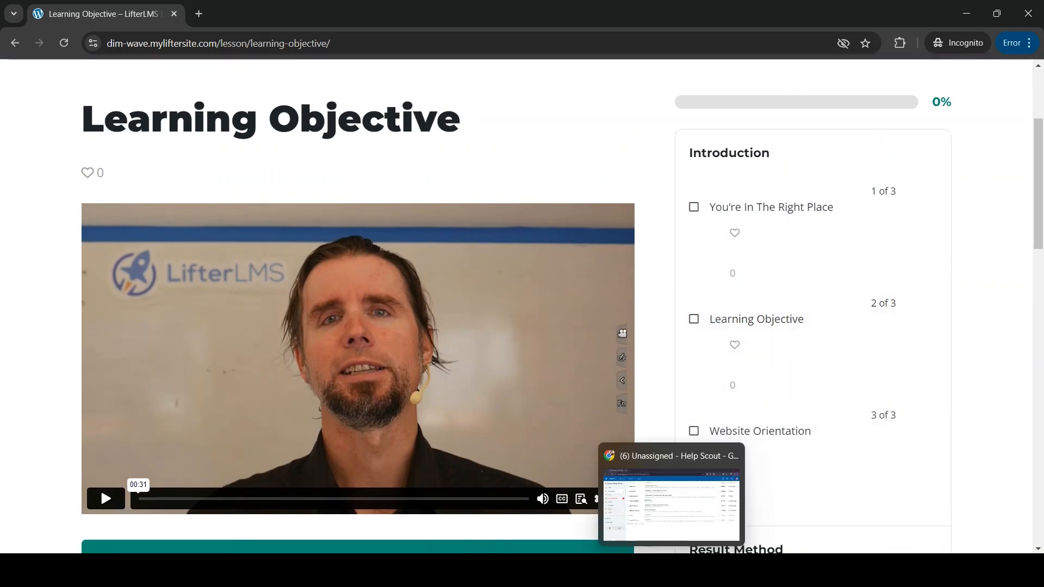
{"action": "mouse_move", "coordinate": [612, 570]}
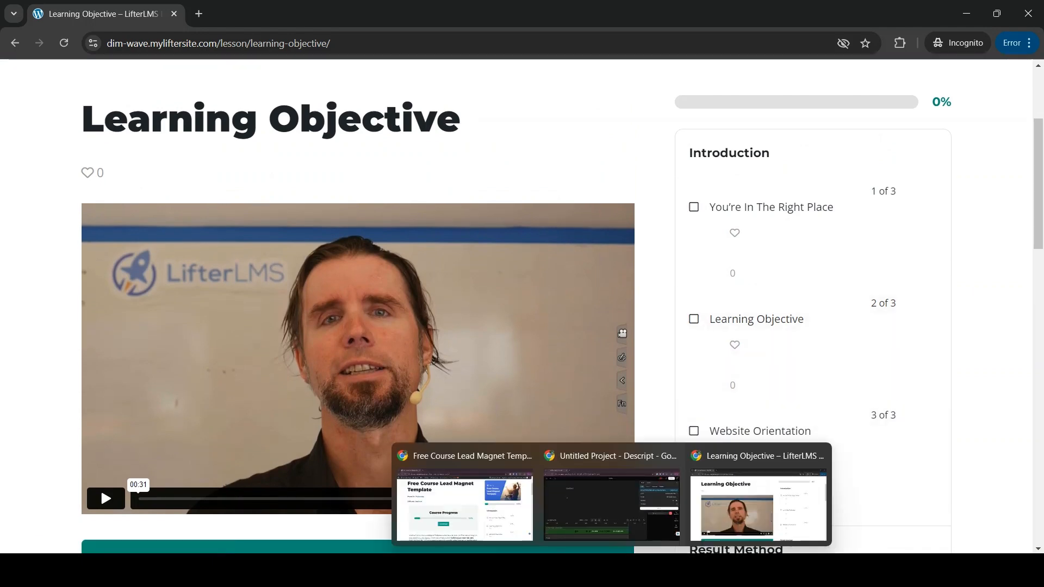
{"action": "left_click", "coordinate": [467, 502]}
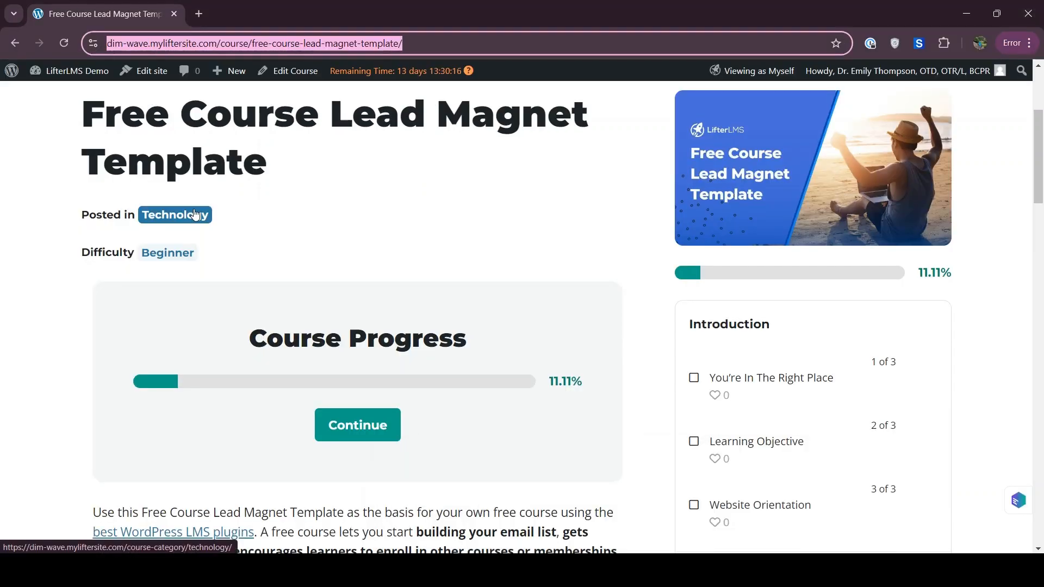
{"action": "left_click", "coordinate": [282, 80]}
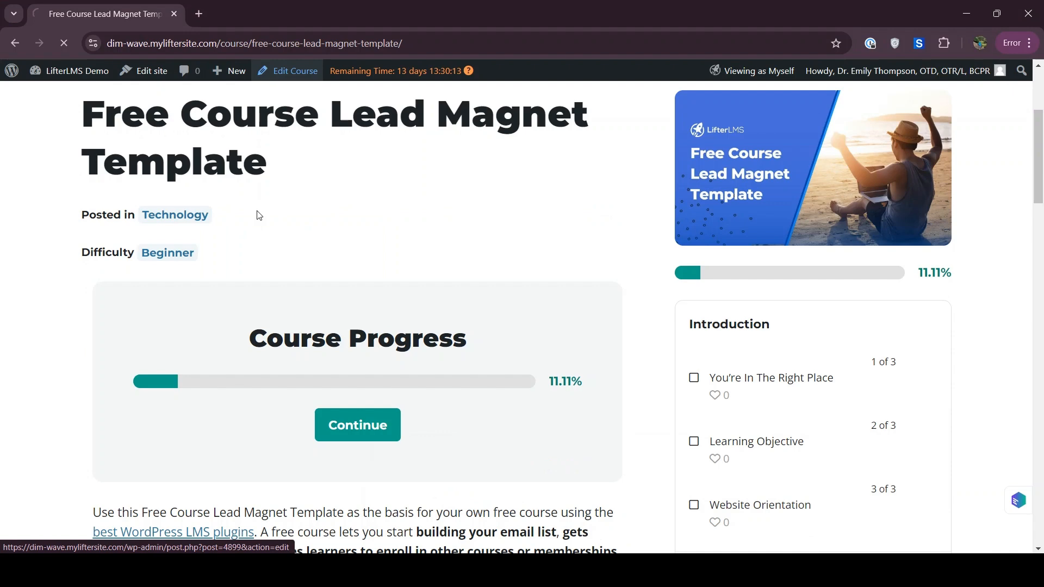
{"action": "scroll", "coordinate": [259, 215], "scroll_direction": "down", "scroll_amount": 4}
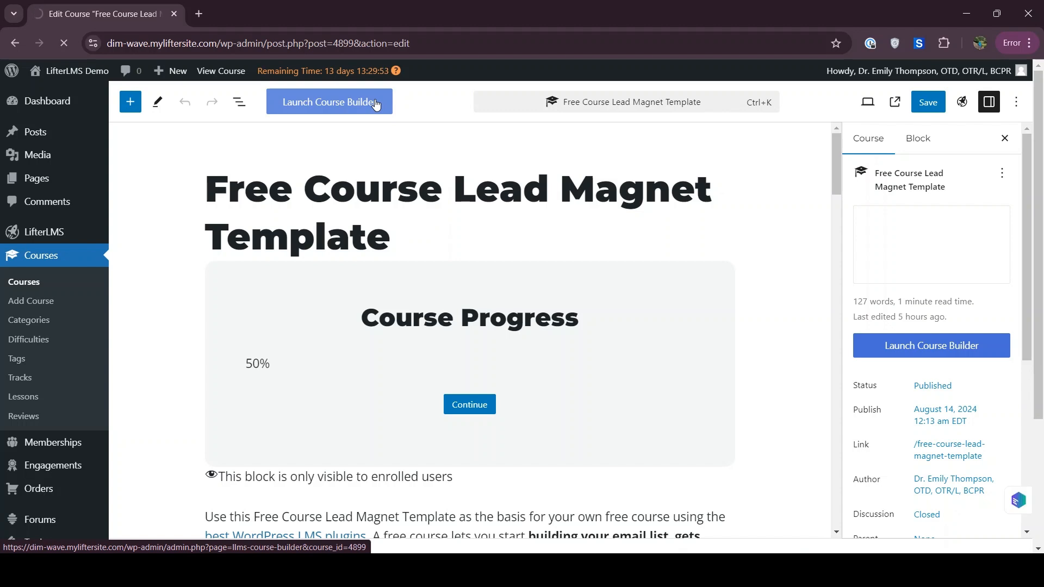
{"action": "left_click", "coordinate": [376, 104]}
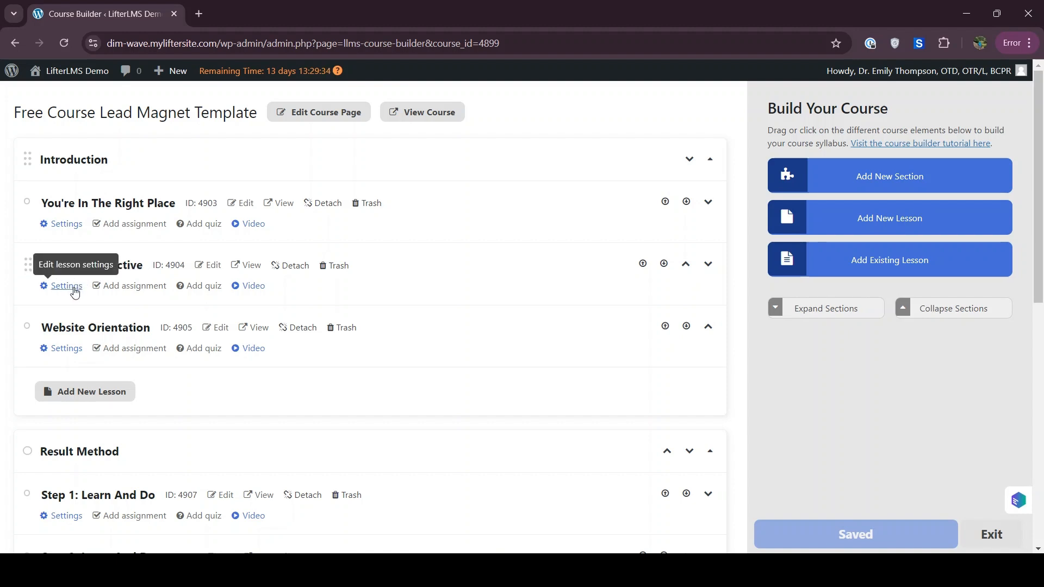
Enable a prerequisite for the Learning Objective lesson and set it to Lesson 1: You're In The Right Place.
{"action": "left_click", "coordinate": [73, 290]}
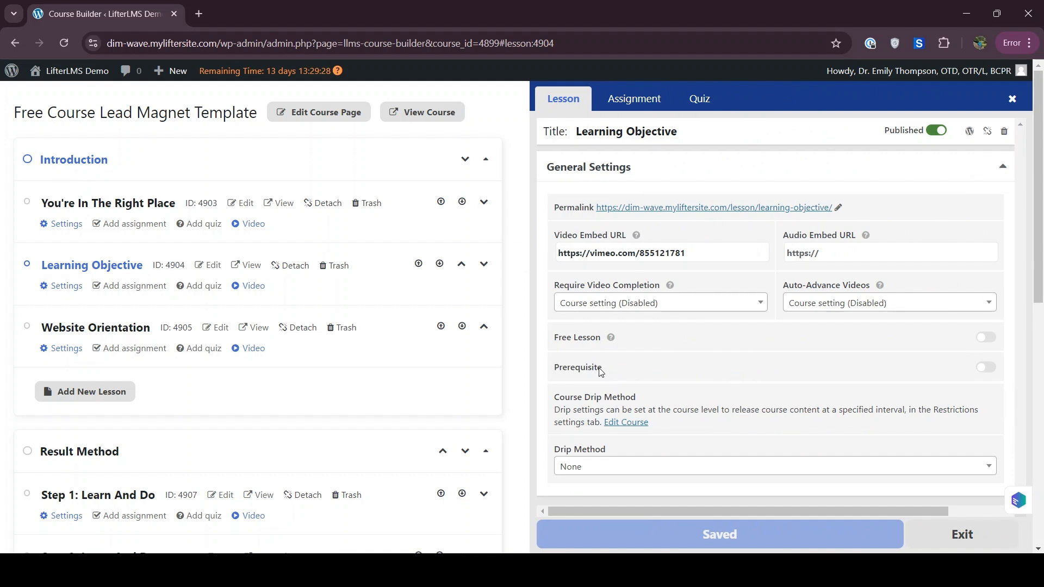
{"action": "left_click", "coordinate": [986, 368]}
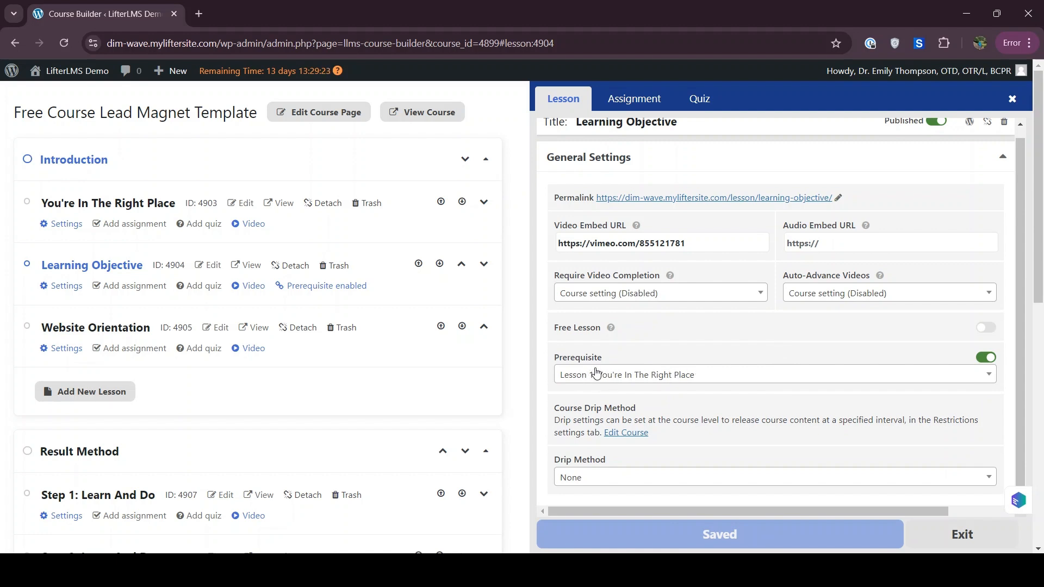
{"action": "left_click", "coordinate": [589, 377]}
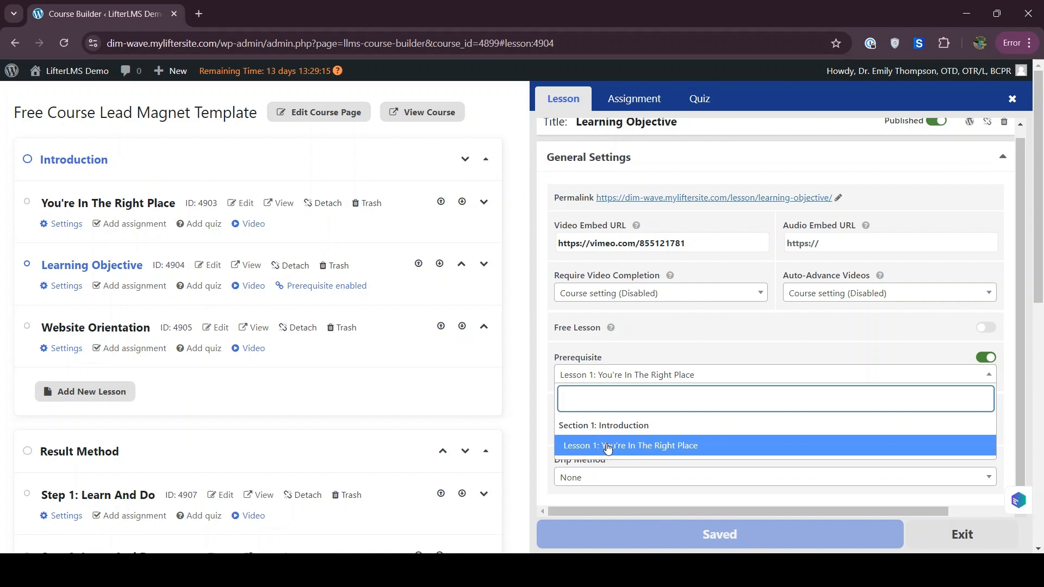
{"action": "left_click", "coordinate": [607, 446]}
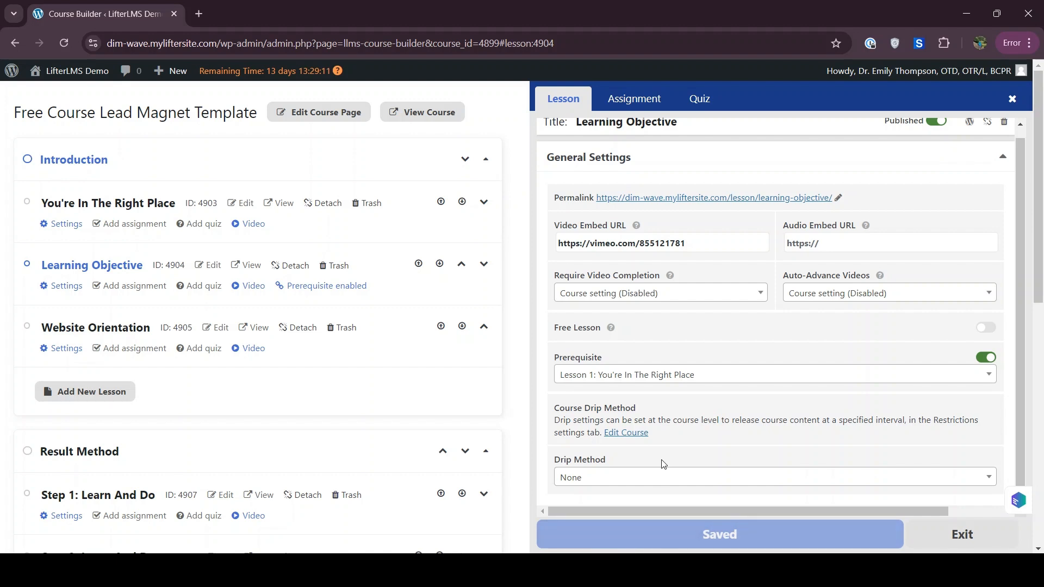
{"action": "scroll", "coordinate": [662, 464], "scroll_direction": "down", "scroll_amount": 4}
{"action": "scroll", "coordinate": [389, 406], "scroll_direction": "up", "scroll_amount": 5}
Enable a prerequisite for the Website Orientation lesson, set it to Lesson 2: Learning Objective, and save the changes.
{"action": "left_click", "coordinate": [66, 346]}
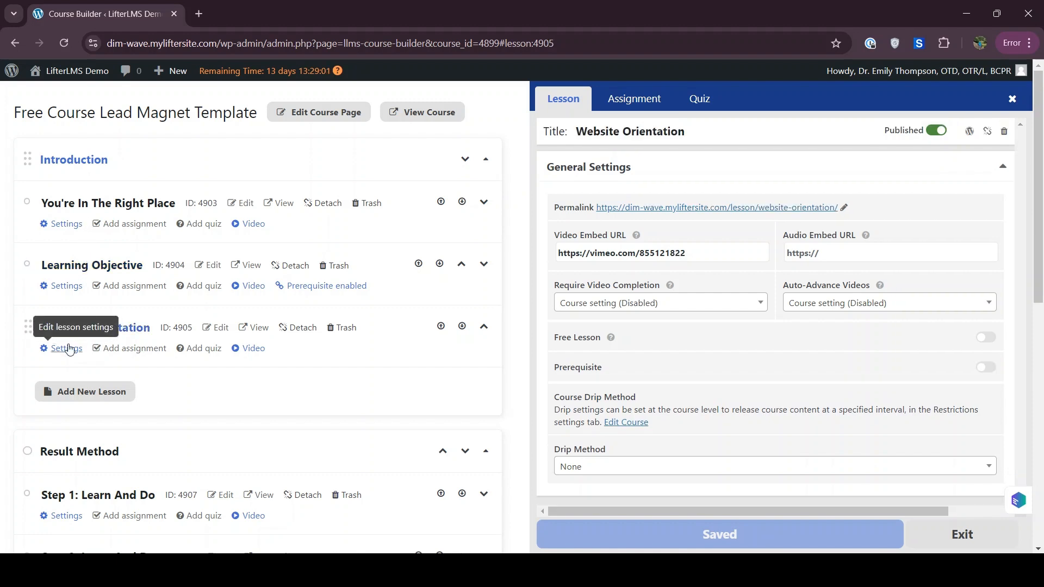
{"action": "left_click", "coordinate": [985, 368]}
{"action": "left_click", "coordinate": [699, 389]}
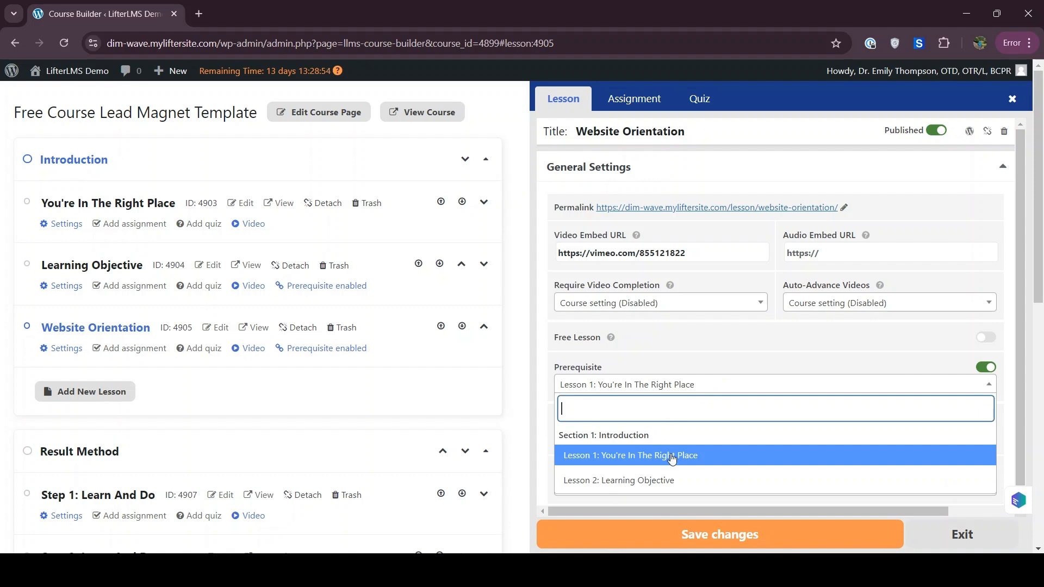
{"action": "left_click", "coordinate": [672, 459]}
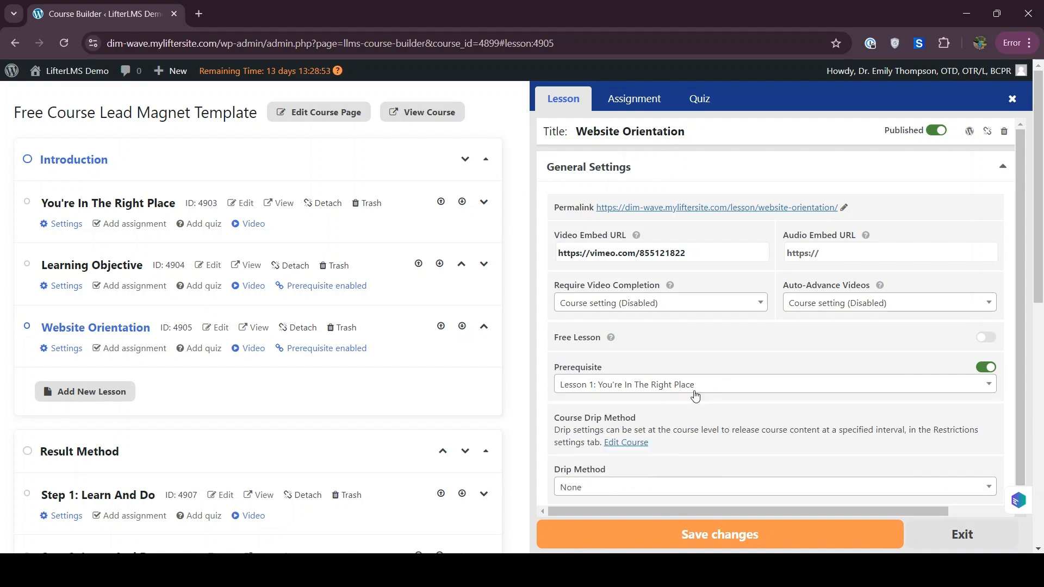
{"action": "left_click", "coordinate": [696, 390]}
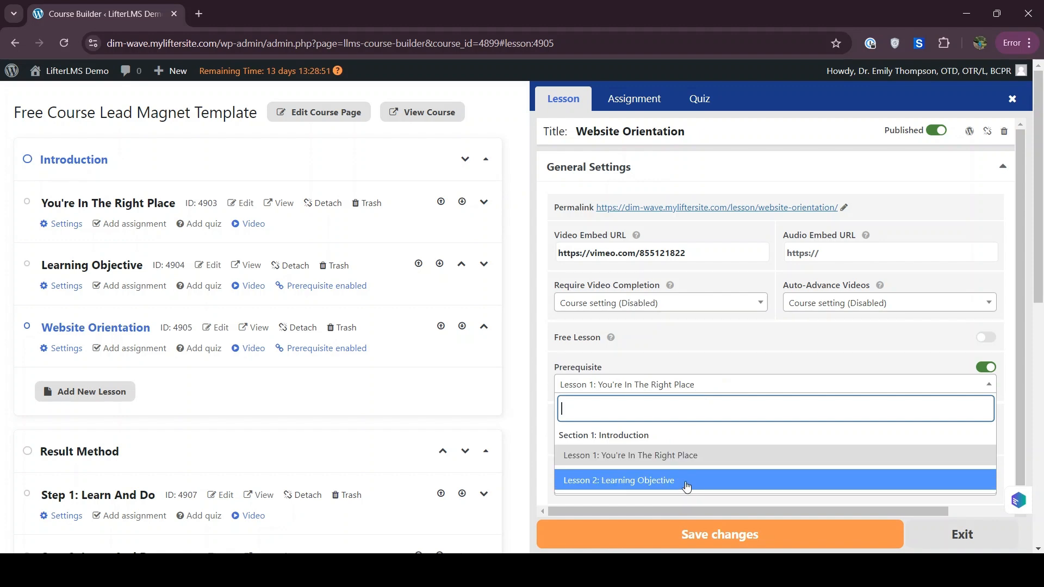
{"action": "left_click", "coordinate": [686, 485]}
{"action": "left_click", "coordinate": [698, 536]}
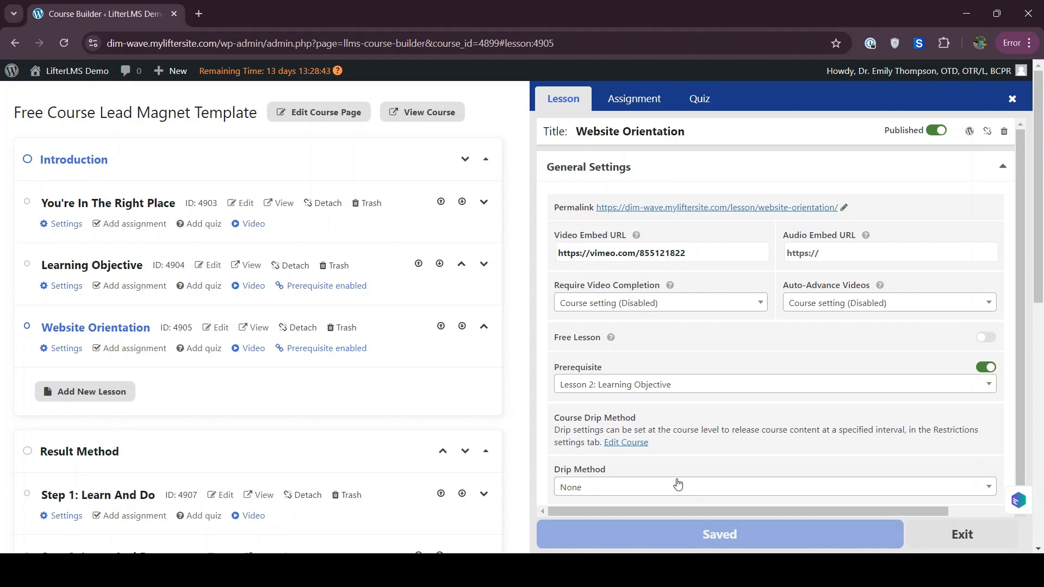
Return to the course page in the student's incognito window and check the access restrictions on Learning Objective and Website Orientation.
{"action": "mouse_move", "coordinate": [612, 570]}
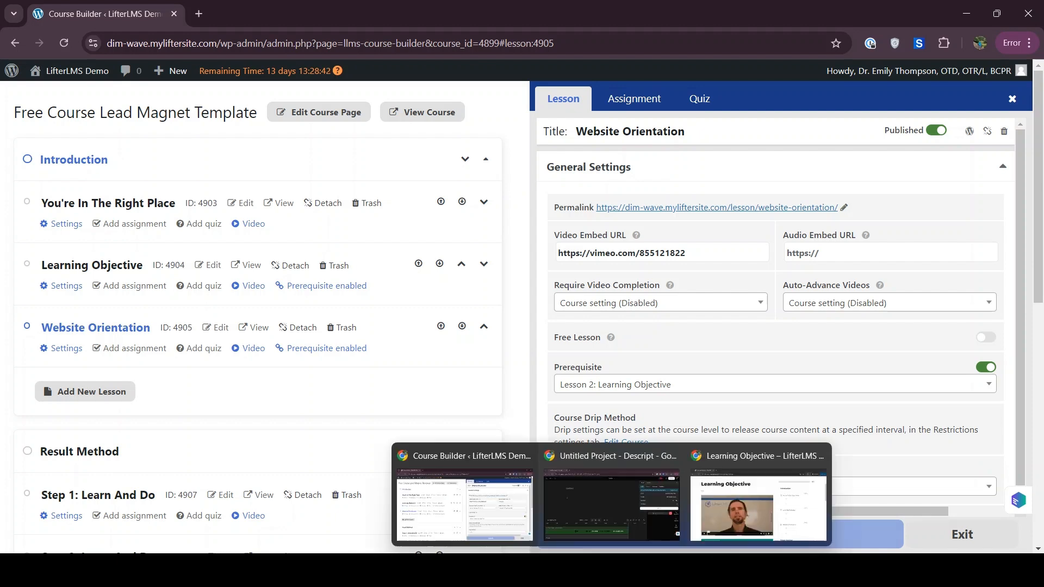
{"action": "left_click", "coordinate": [767, 494]}
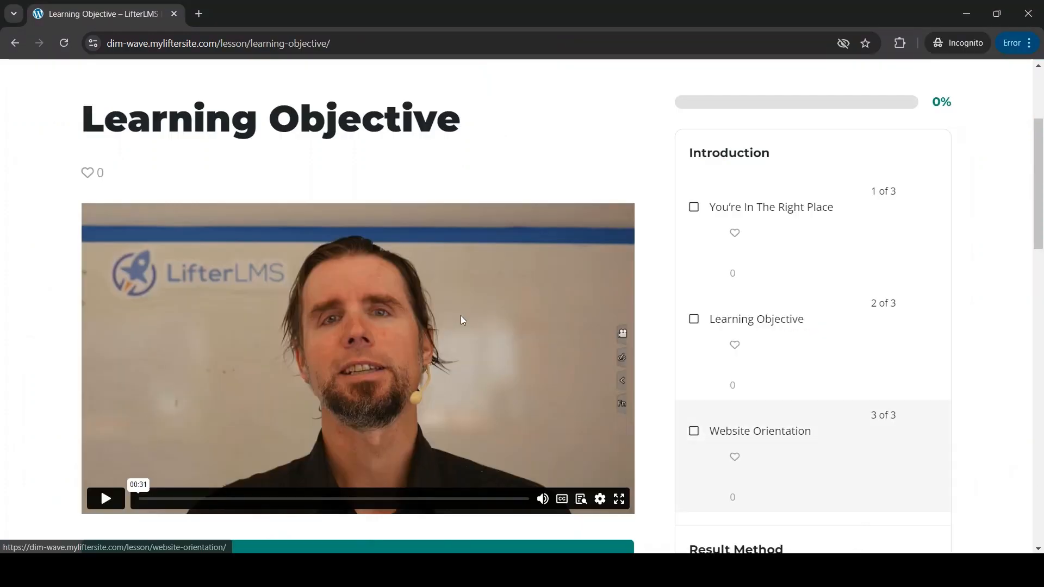
{"action": "left_click", "coordinate": [15, 43]}
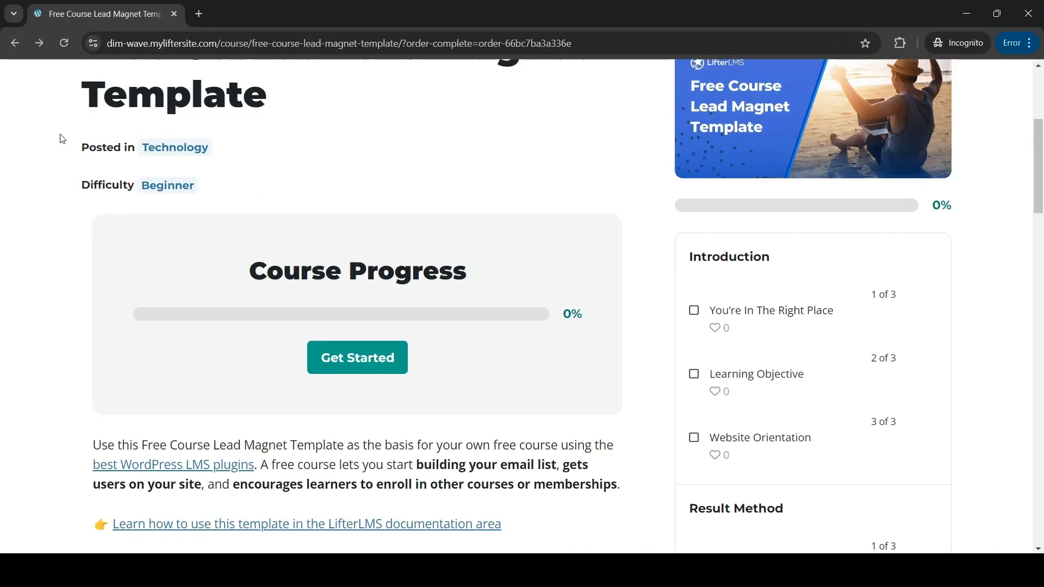
{"action": "scroll", "coordinate": [538, 271], "scroll_direction": "down", "scroll_amount": 2}
{"action": "mouse_move", "coordinate": [699, 308]}
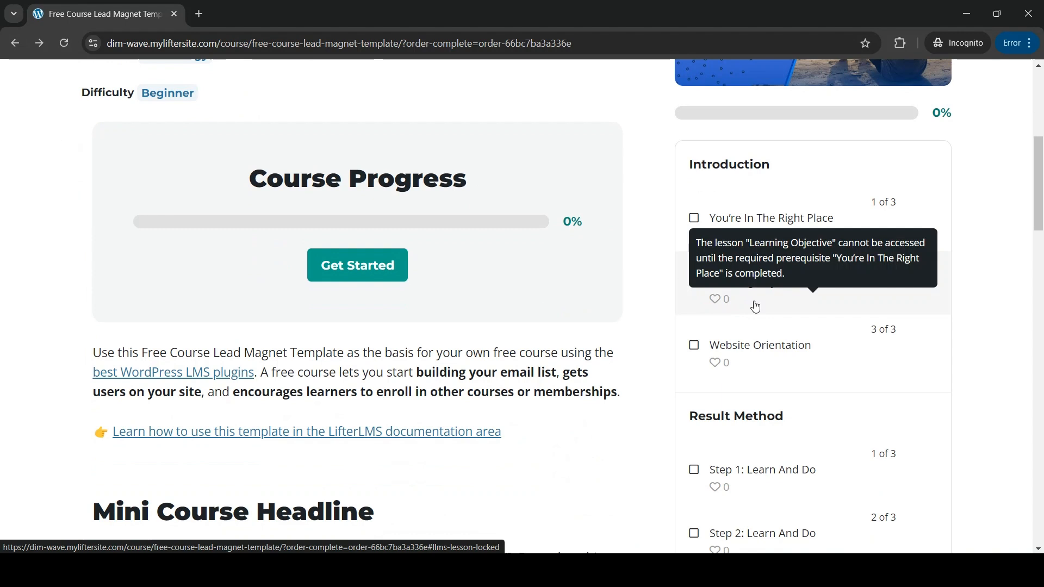
{"action": "mouse_move", "coordinate": [751, 365]}
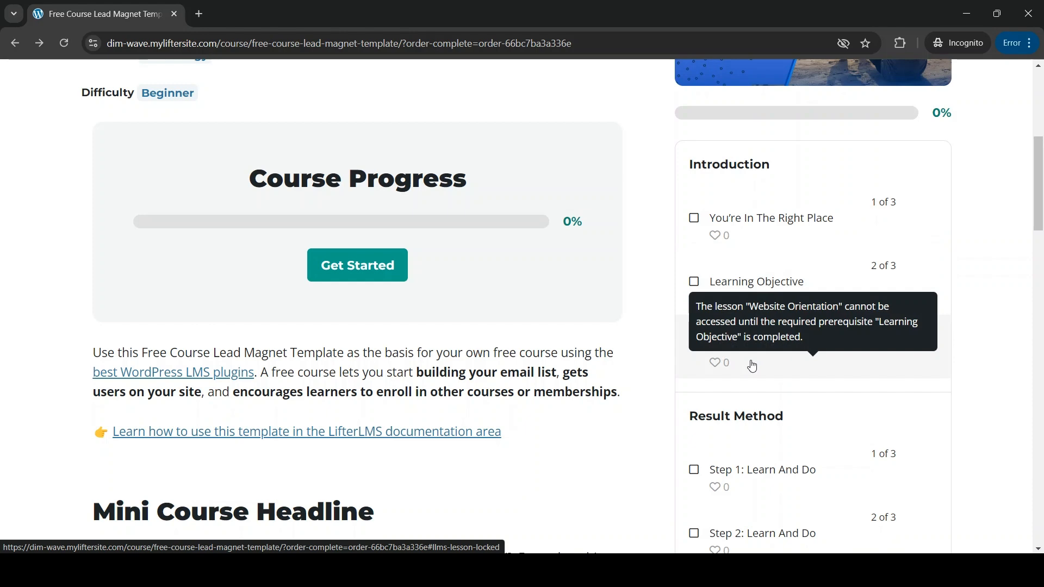
{"action": "scroll", "coordinate": [589, 428], "scroll_direction": "down", "scroll_amount": 6}
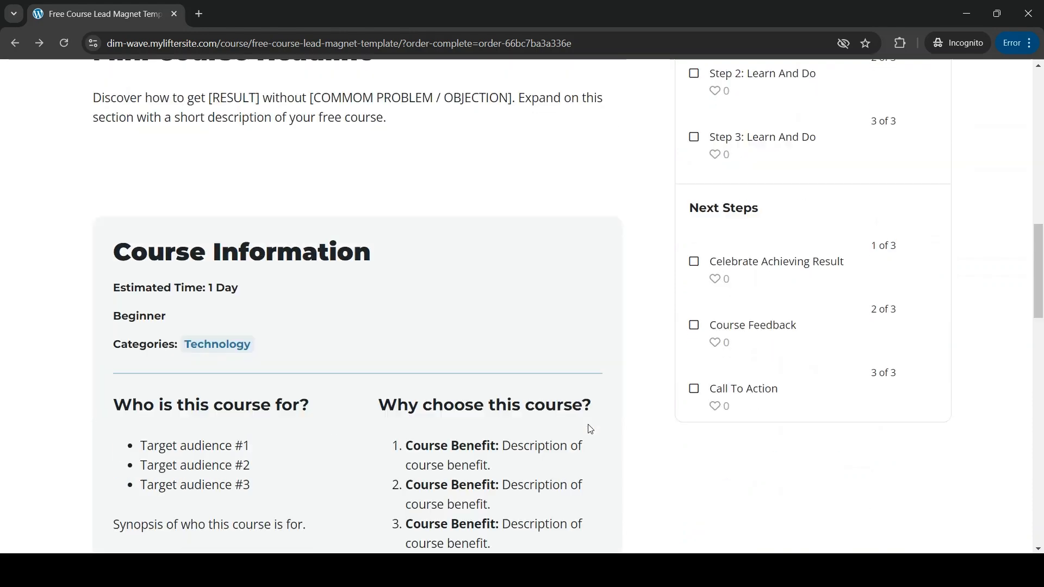
{"action": "scroll", "coordinate": [589, 427], "scroll_direction": "up", "scroll_amount": 5}
{"action": "scroll", "coordinate": [591, 429], "scroll_direction": "up", "scroll_amount": 2}
Open the You're In The Right Place lesson, check its completion and navigation options, and go back to the course.
{"action": "left_click", "coordinate": [749, 229]}
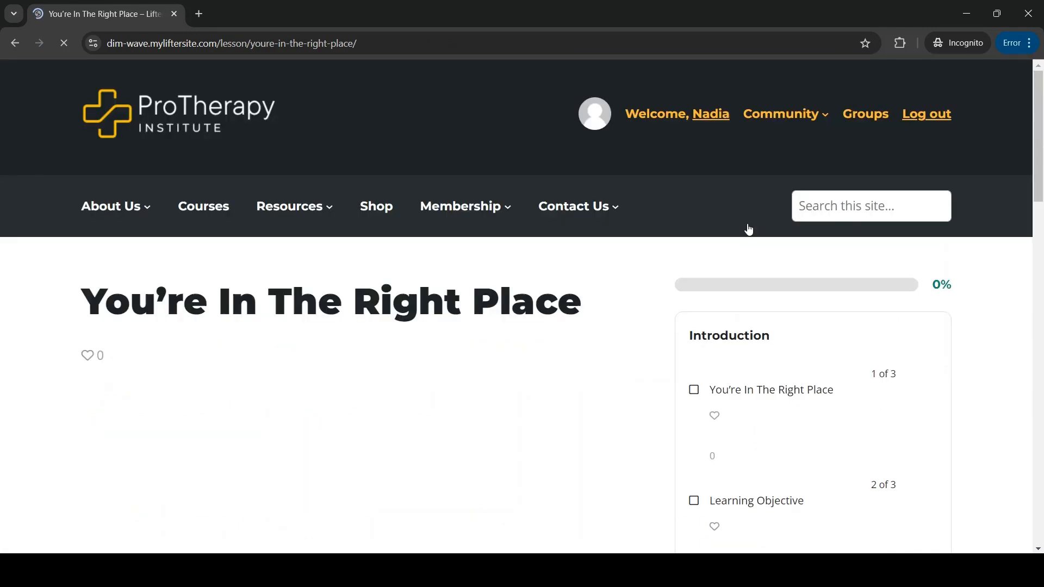
{"action": "scroll", "coordinate": [436, 376], "scroll_direction": "down", "scroll_amount": 3}
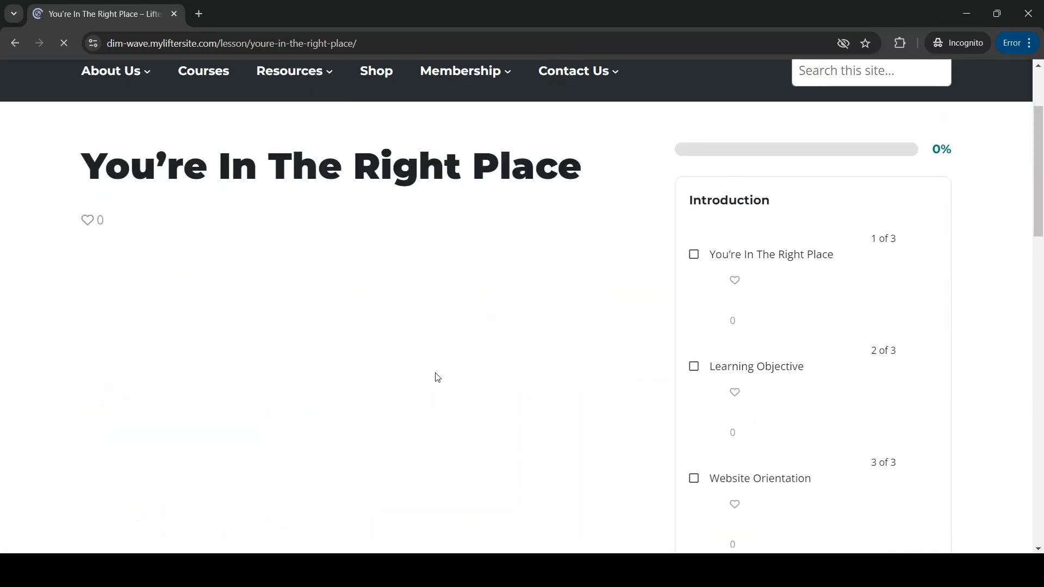
{"action": "scroll", "coordinate": [435, 373], "scroll_direction": "down", "scroll_amount": 3}
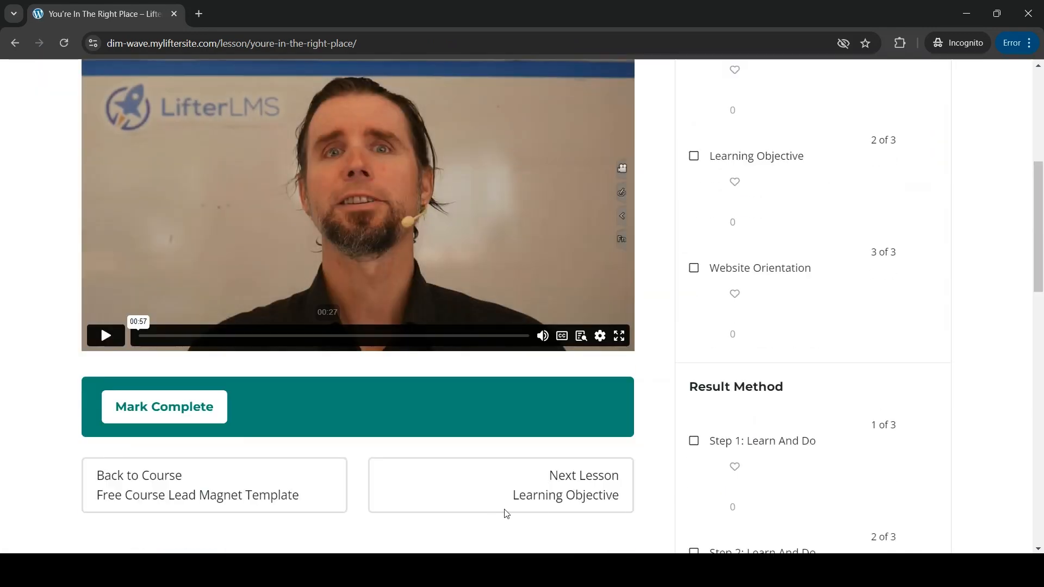
{"action": "scroll", "coordinate": [554, 494], "scroll_direction": "down", "scroll_amount": 4}
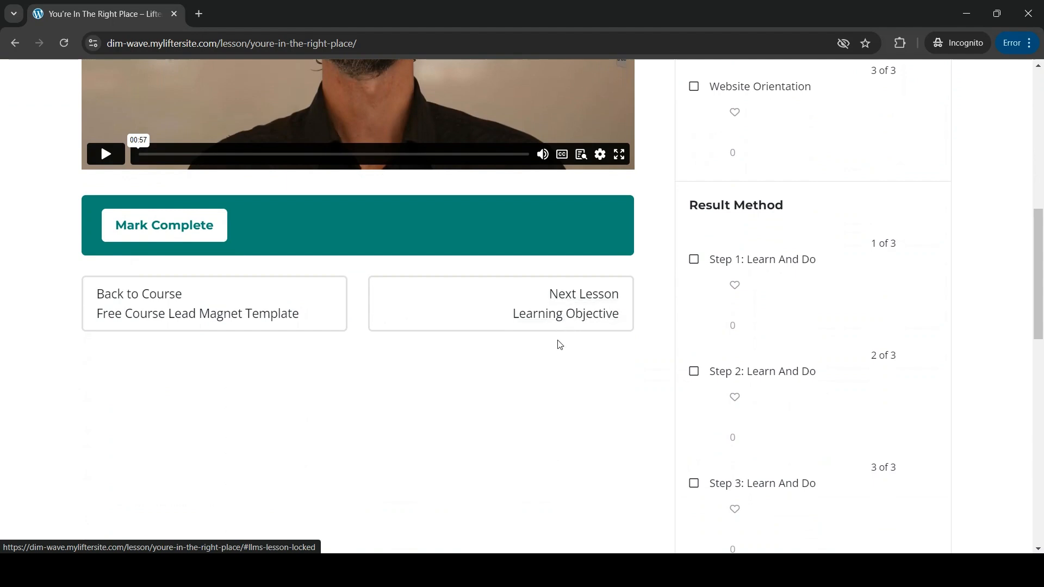
{"action": "left_click", "coordinate": [208, 319]}
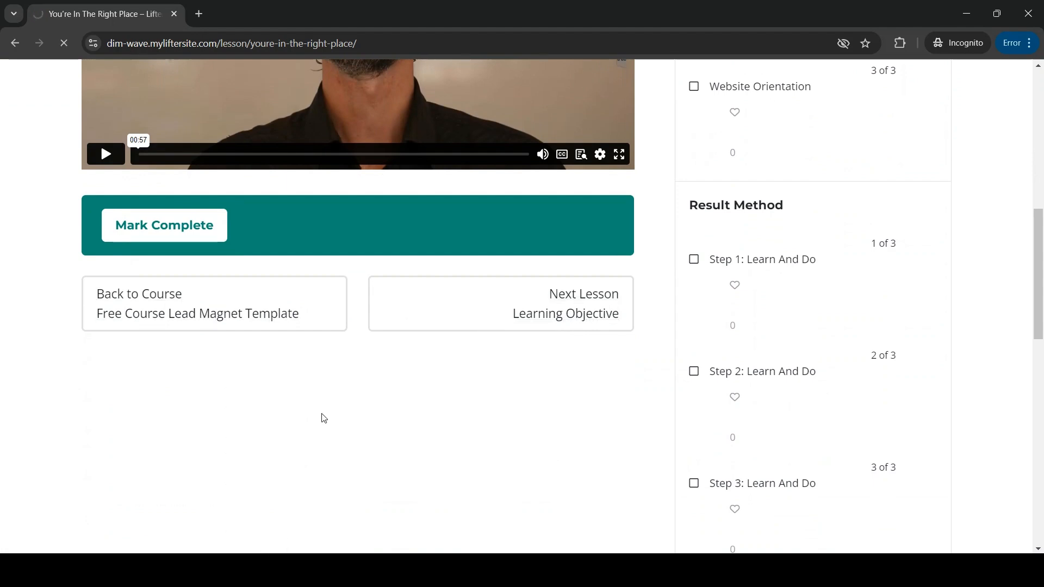